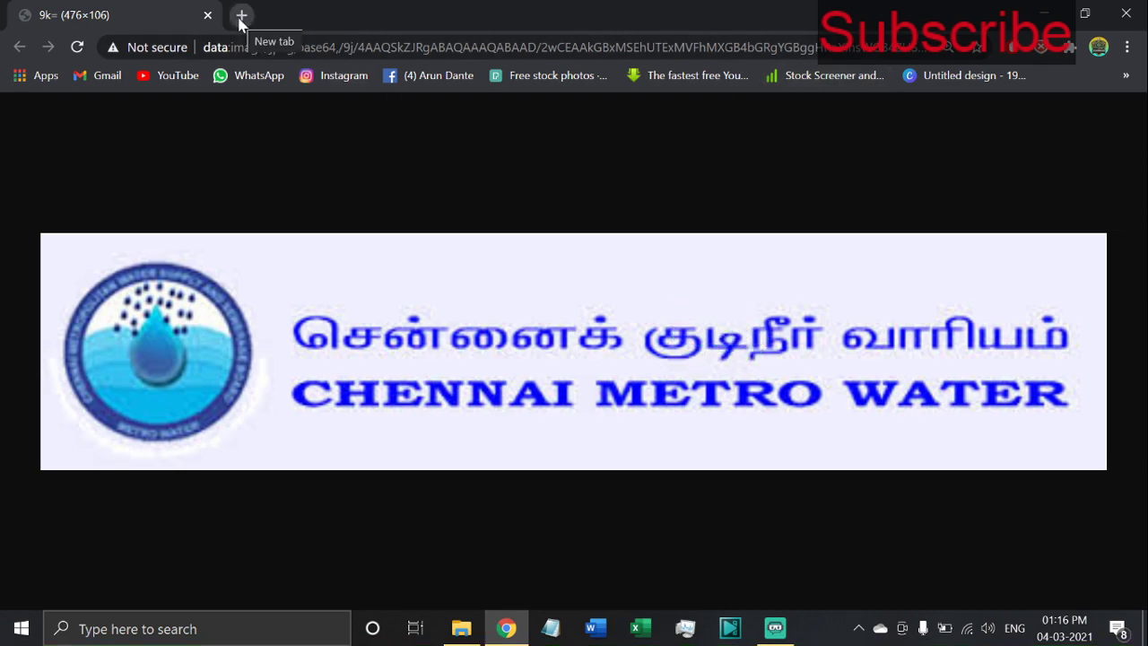
Search Google for "chennai metro water" in a new browser tab.
left_click(240, 16)
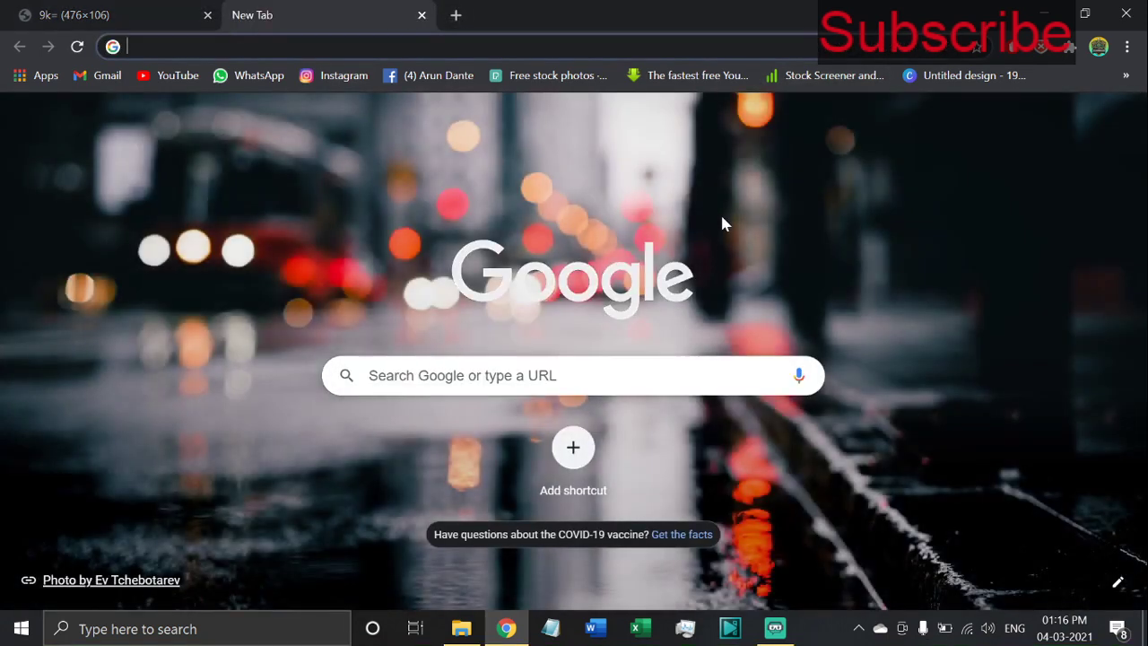
type("chen")
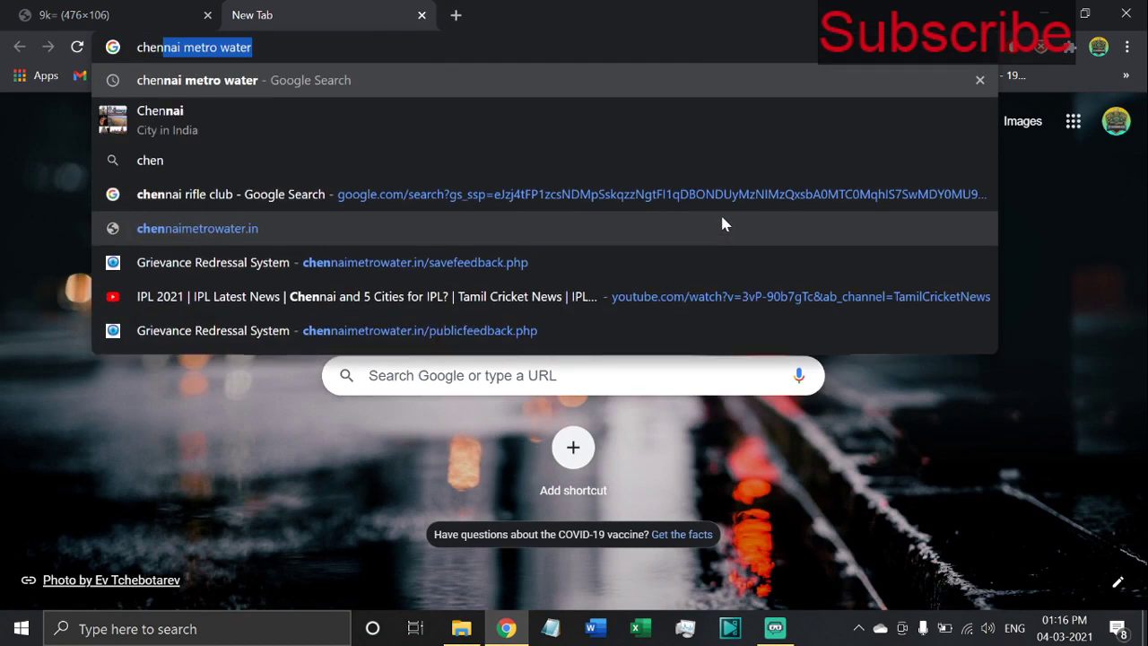
type("na")
key("BackSpace")
type("nai")
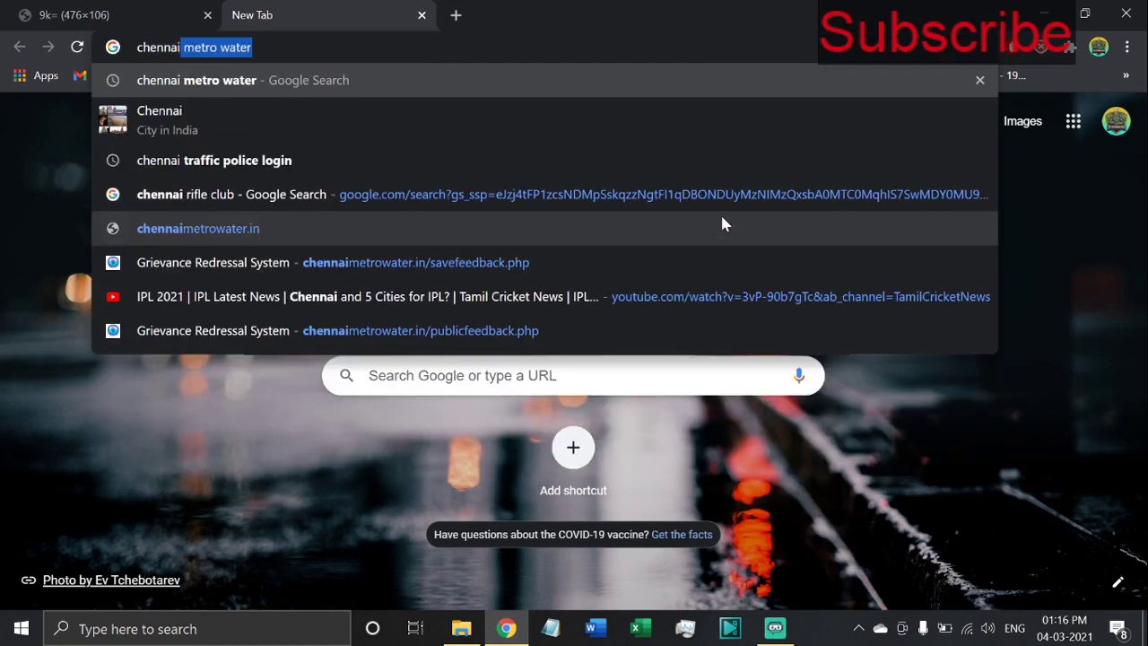
key("Right")
key("Return")
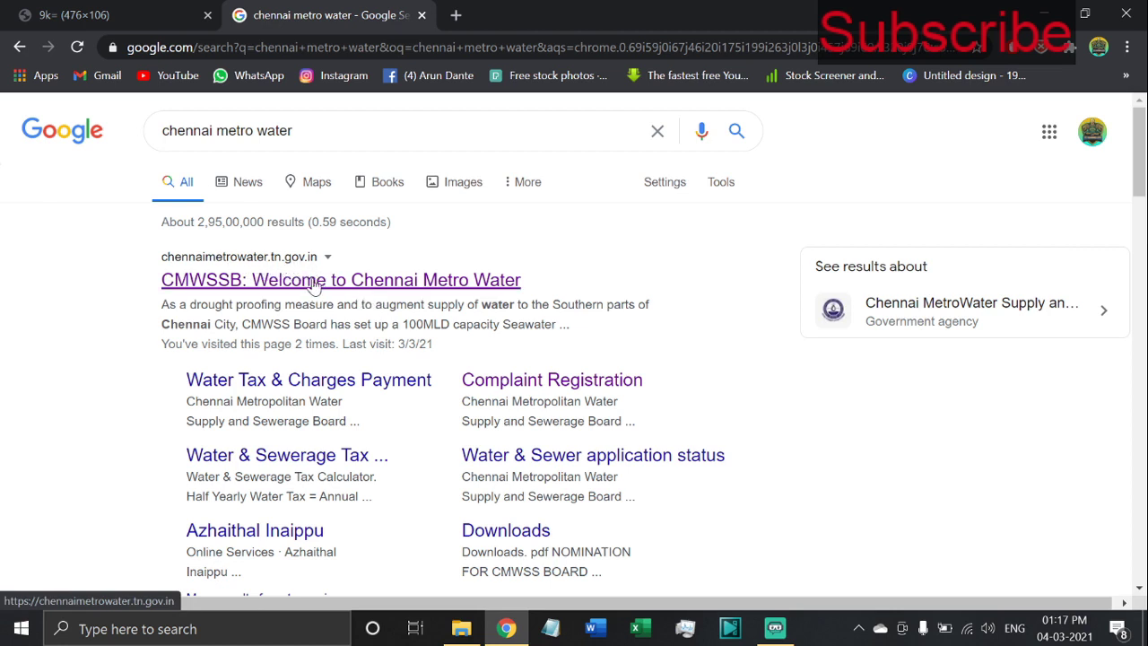
Open Chennai Metro Water's Complaint Registration page from the search results and follow its link to register a new complaint.
left_click(467, 384)
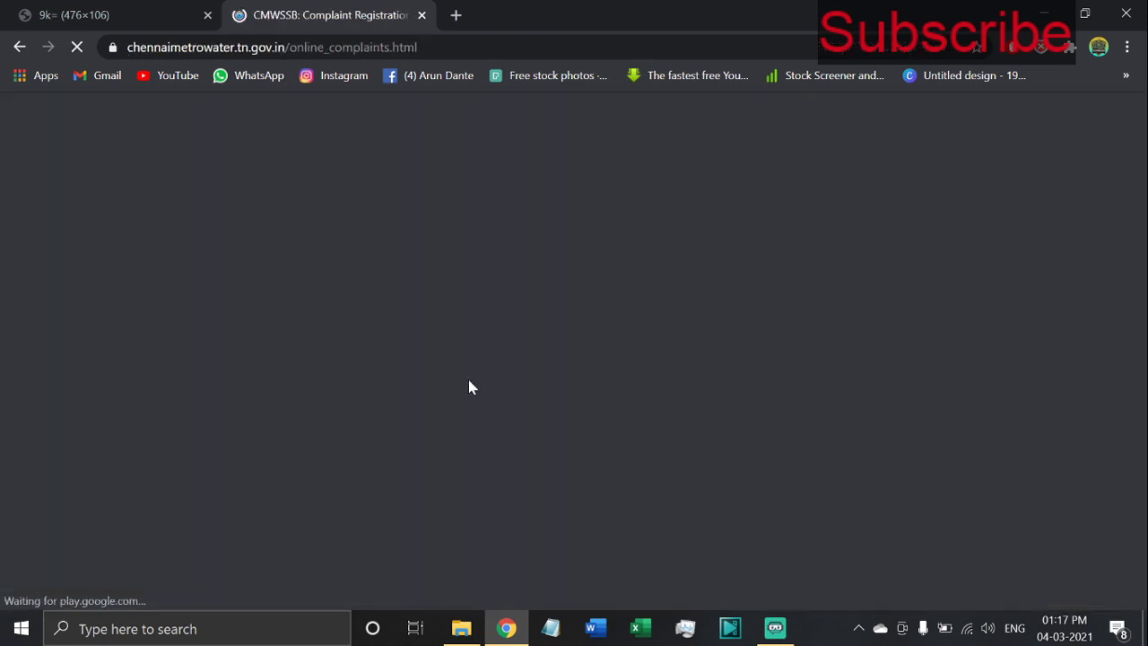
scroll(515, 402, "down", 2)
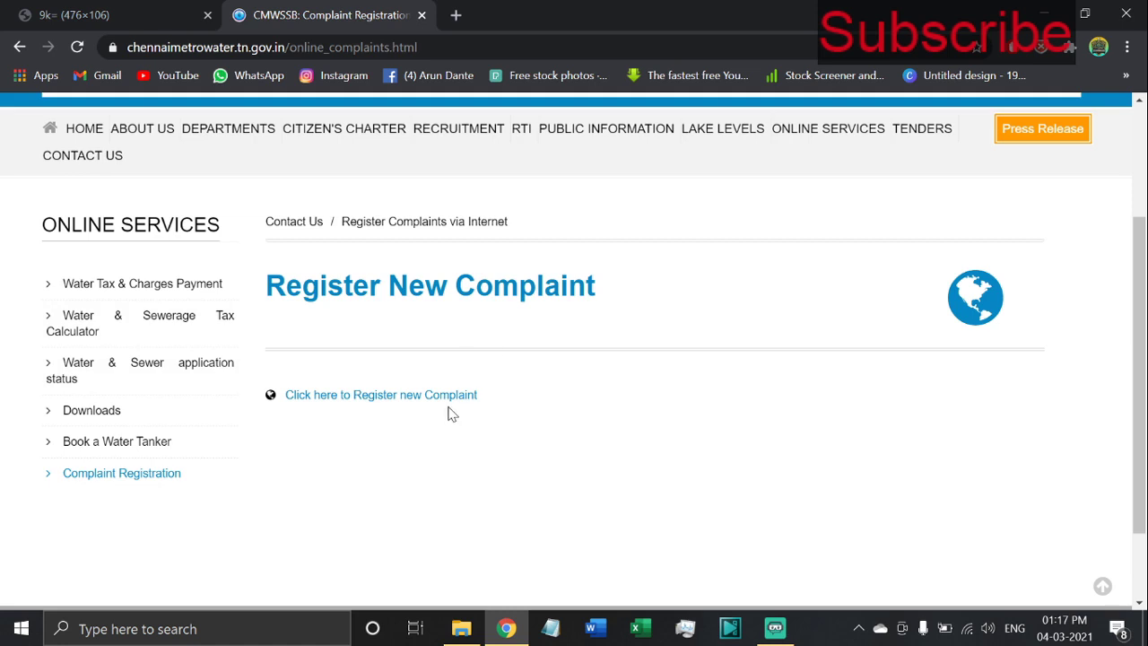
left_click(377, 399)
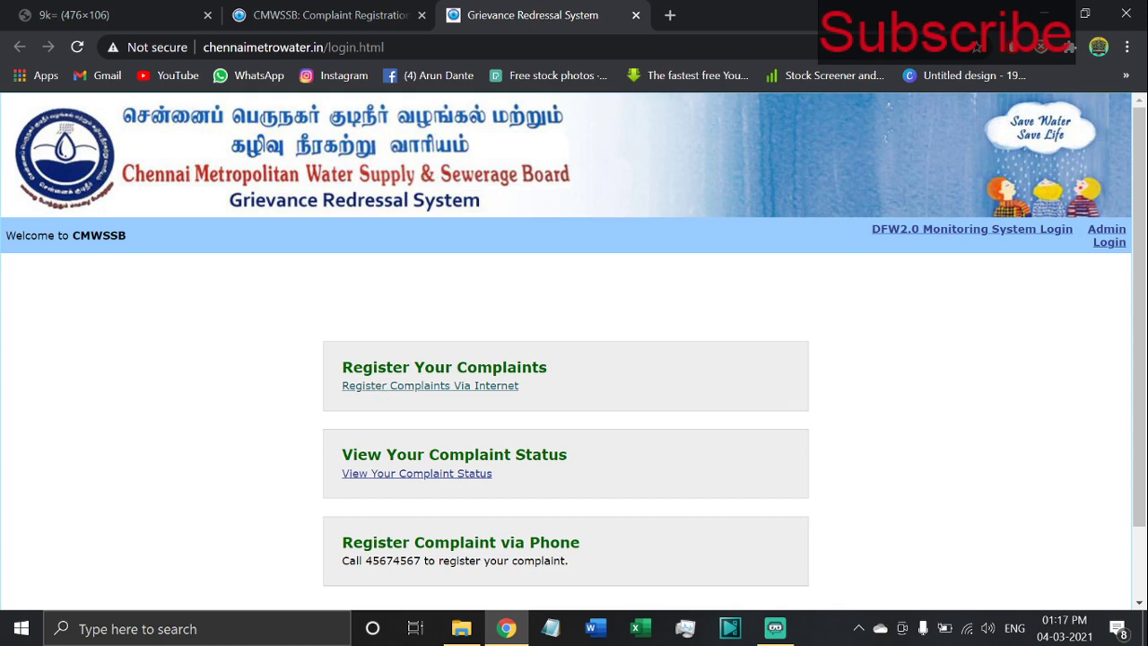
Review the Grievance Redressal System's complaint options and open the form for registering complaints via internet.
scroll(568, 382, "down", 1)
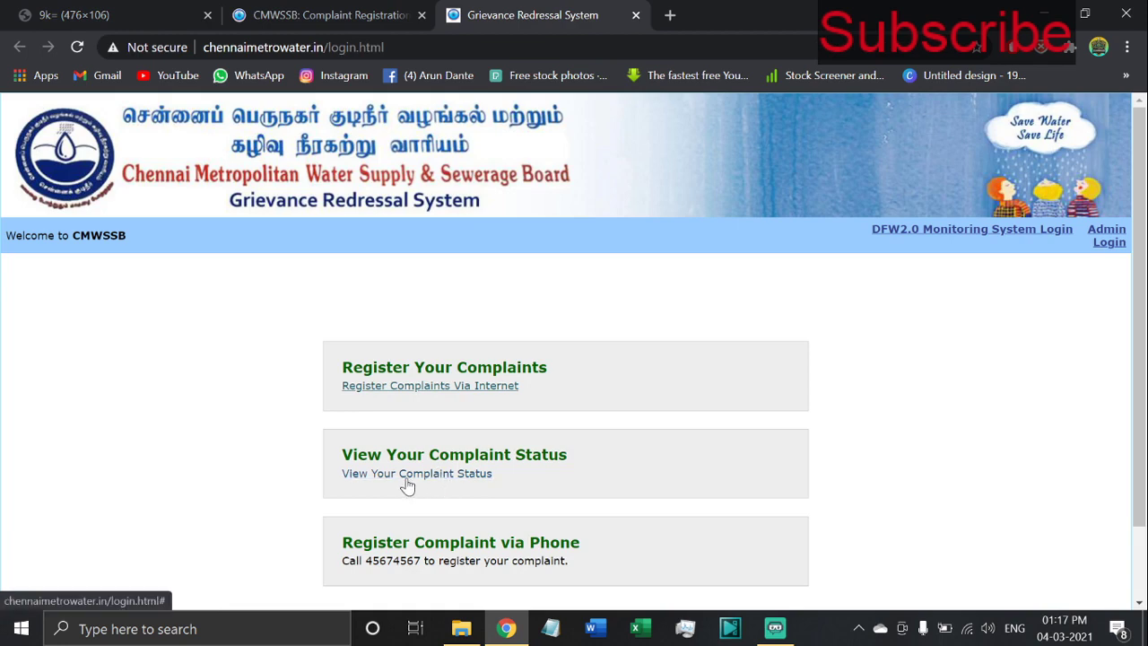
scroll(407, 484, "down", 1)
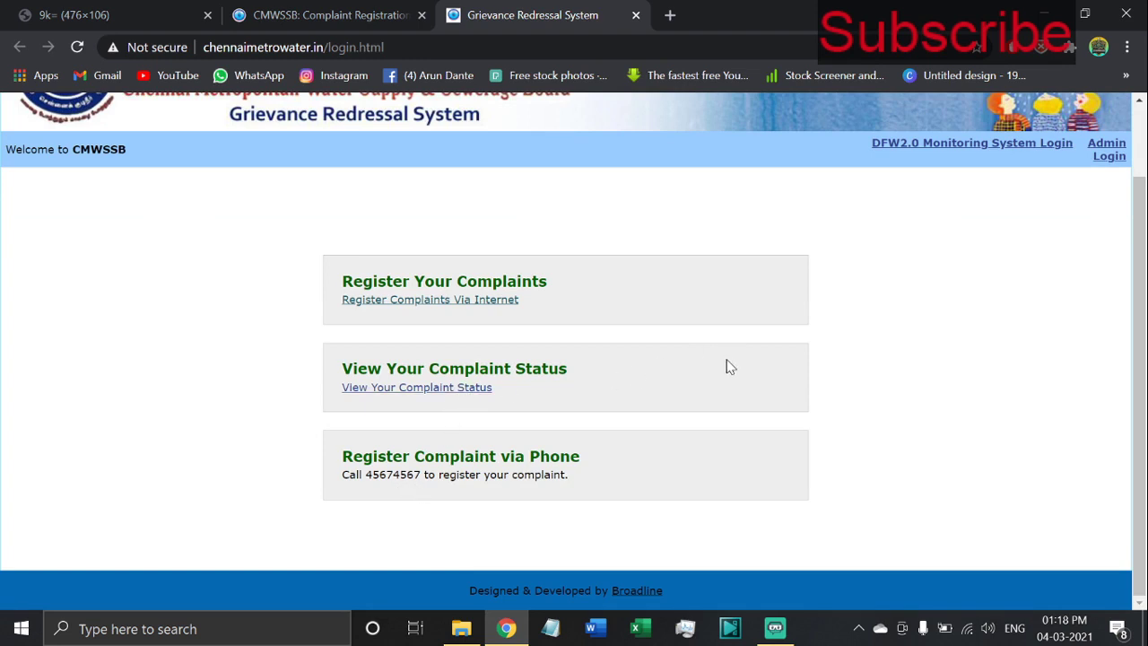
scroll(725, 366, "up", 1)
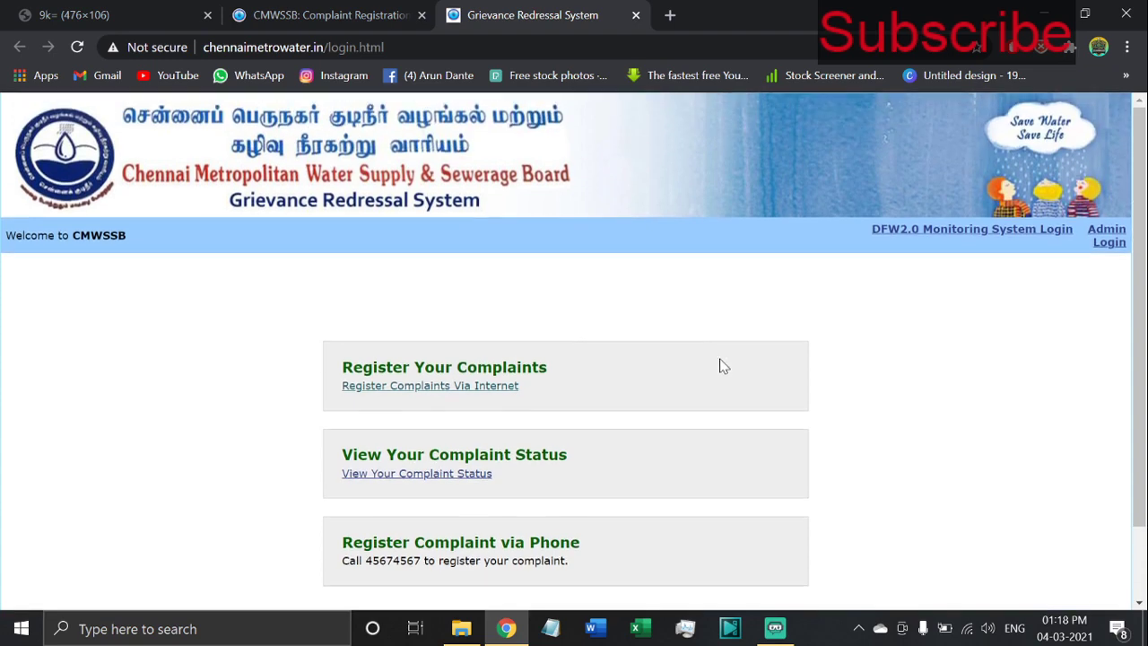
left_click(423, 385)
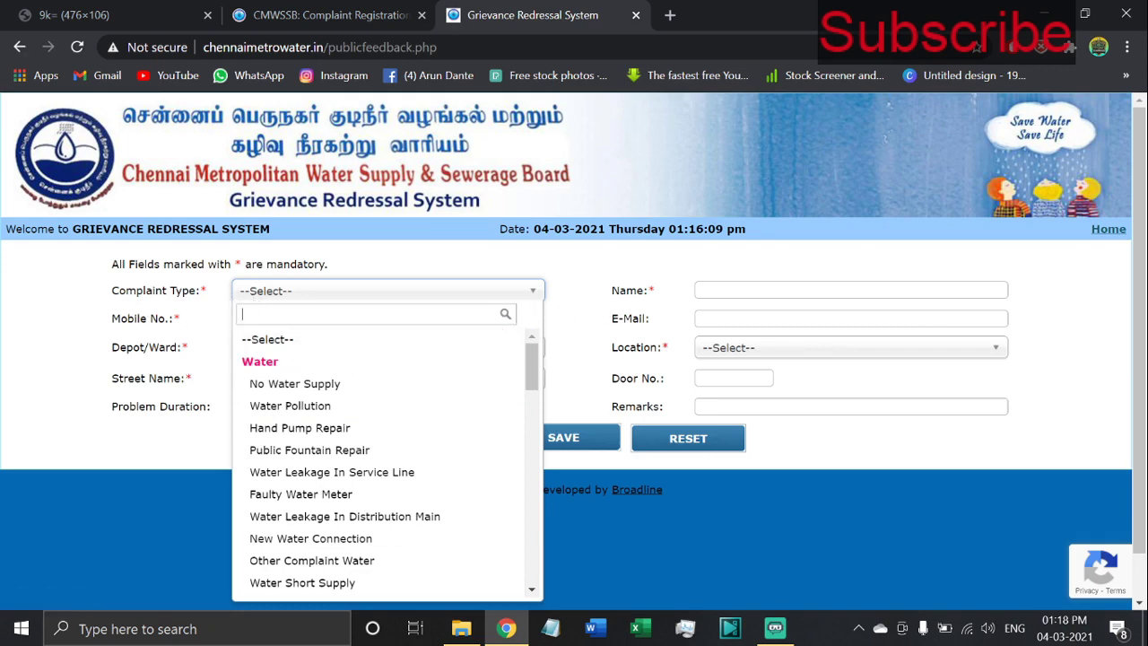
Examine the mandatory-field note and all complaint types offered in the form, from the Water category through Others, without choosing one.
double_click(239, 264)
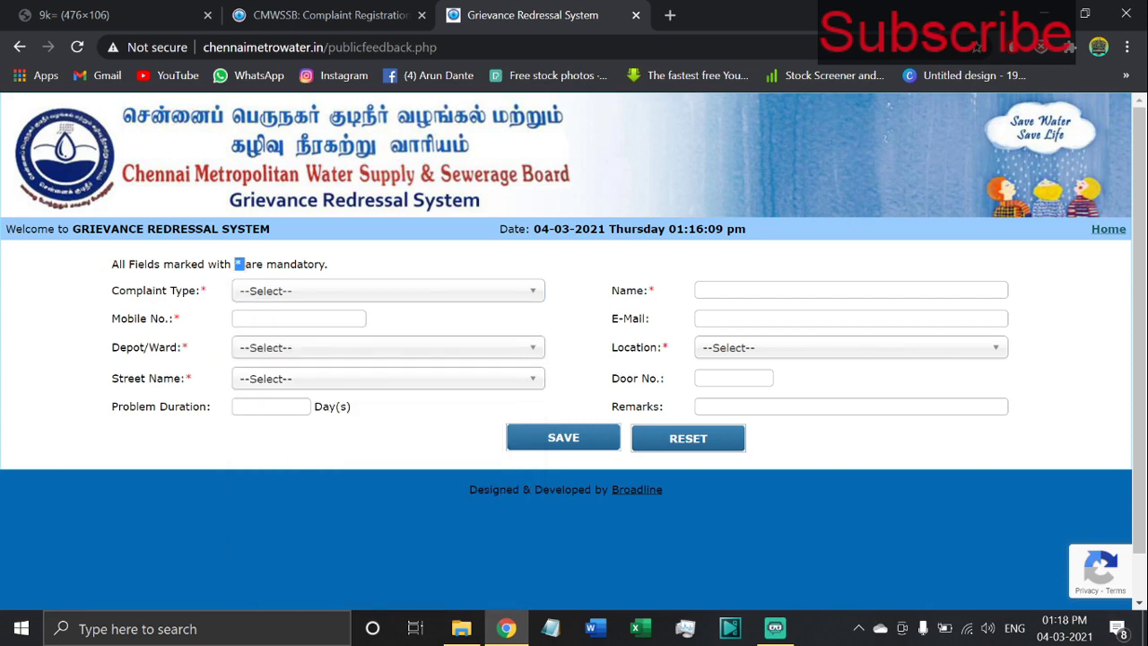
left_click(304, 259)
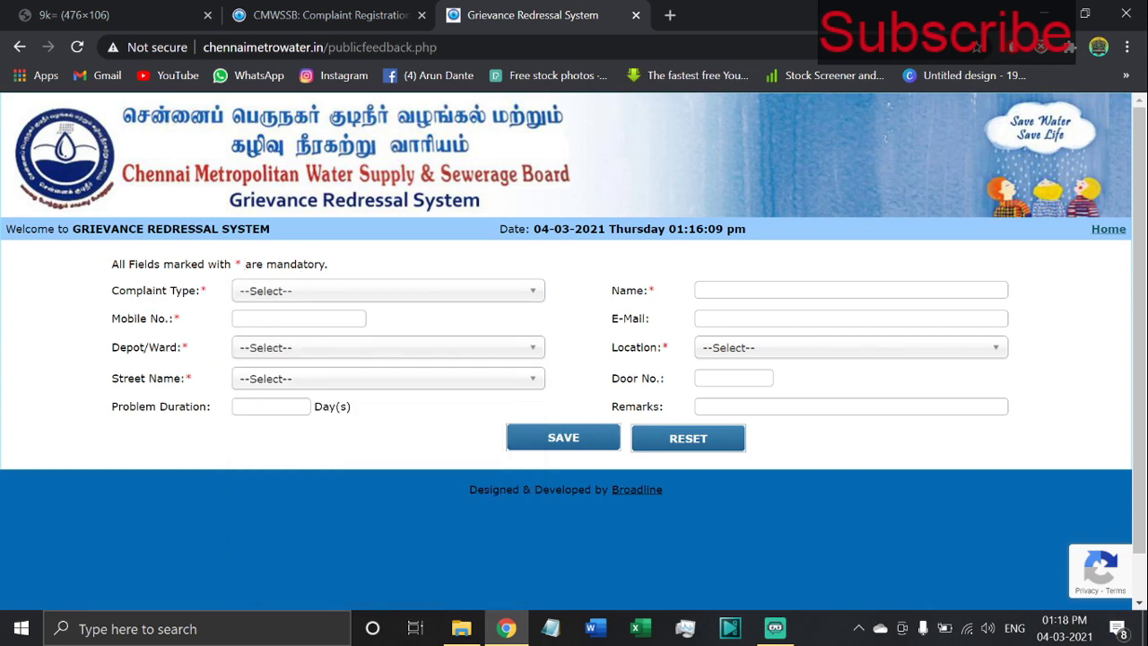
left_click(322, 294)
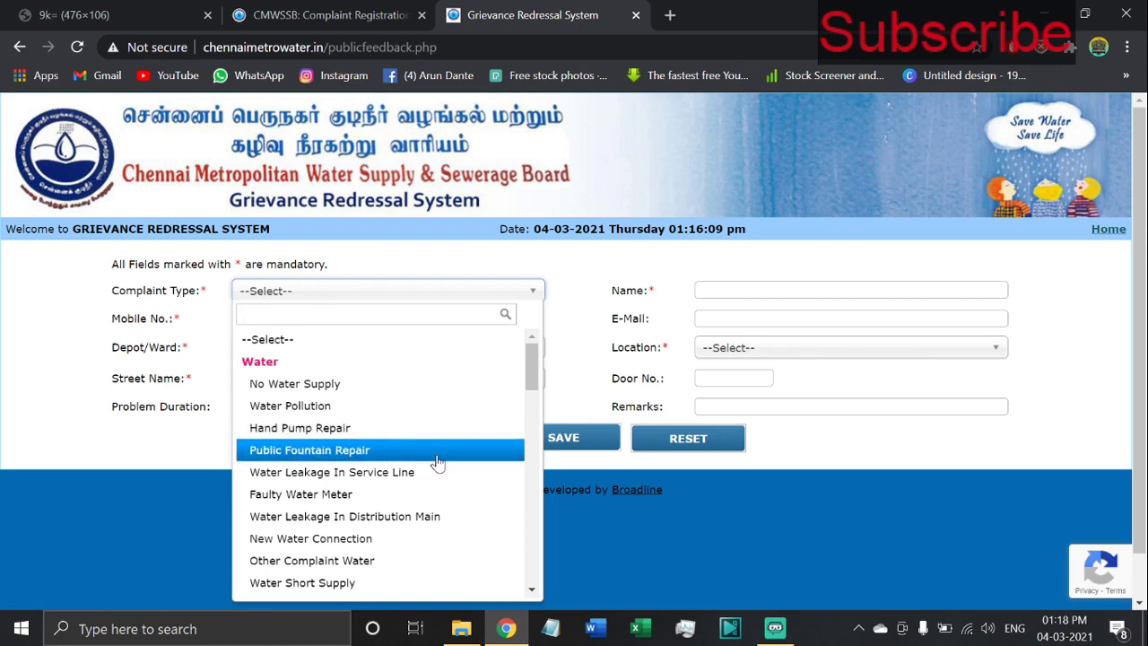
scroll(436, 466, "down", 2)
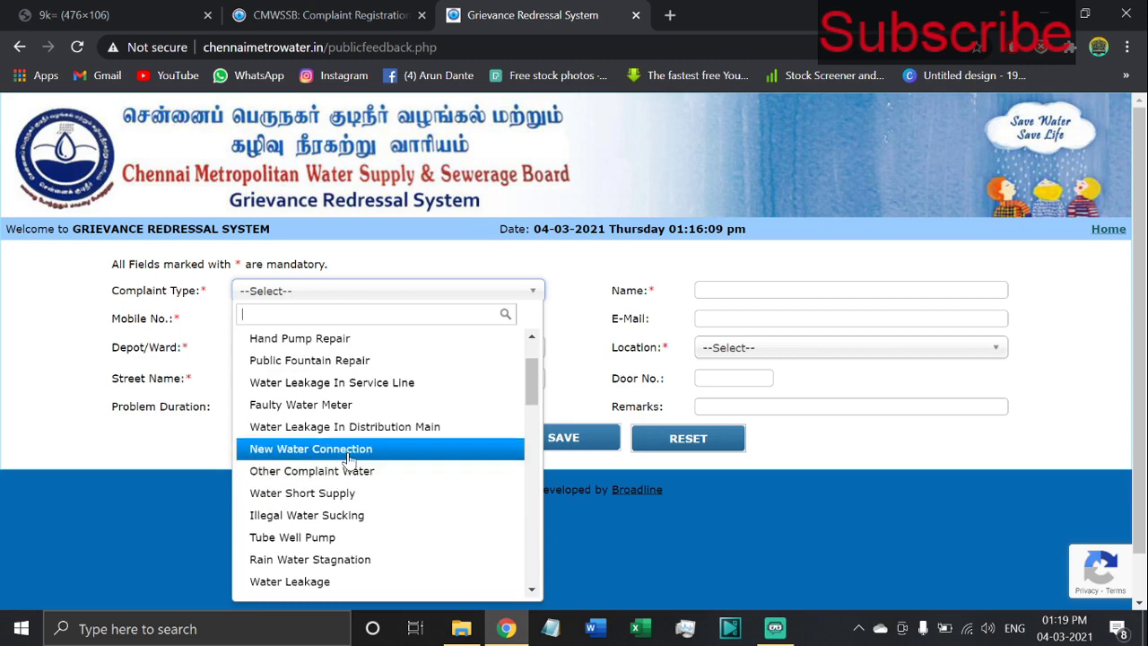
scroll(348, 462, "down", 1)
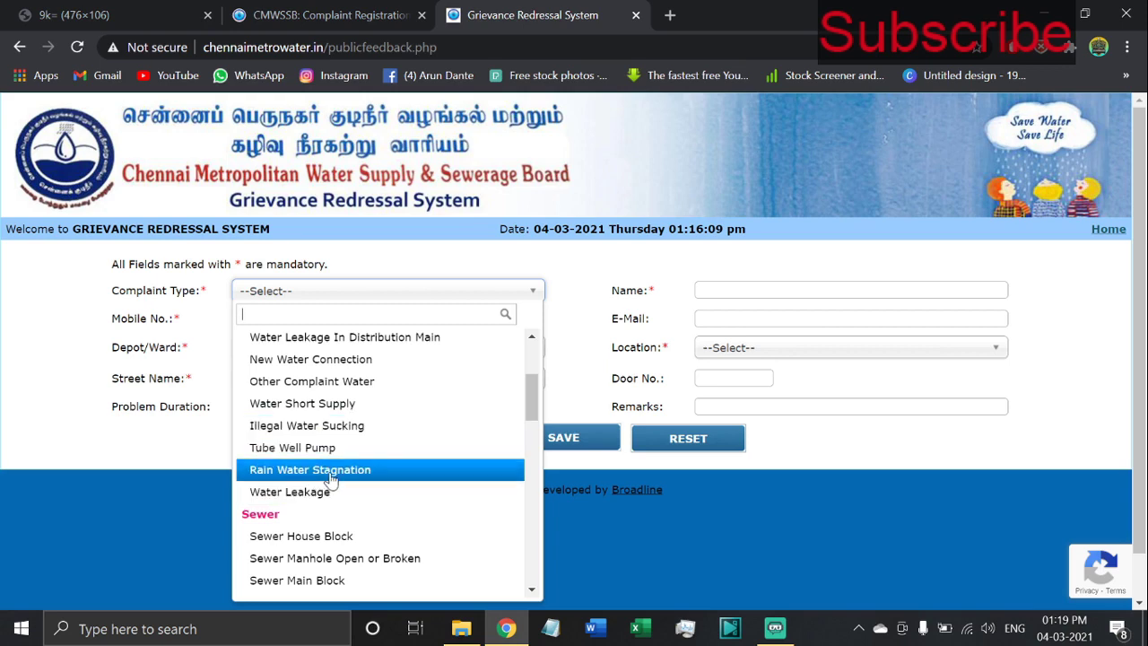
scroll(332, 480, "down", 1)
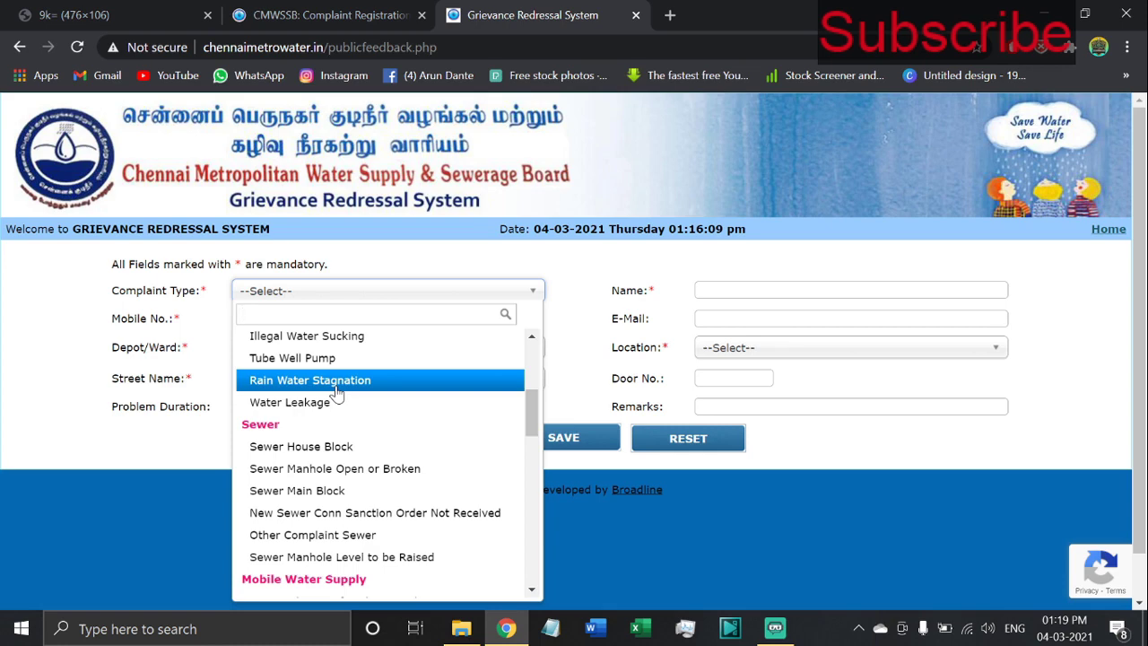
scroll(323, 395, "down", 2)
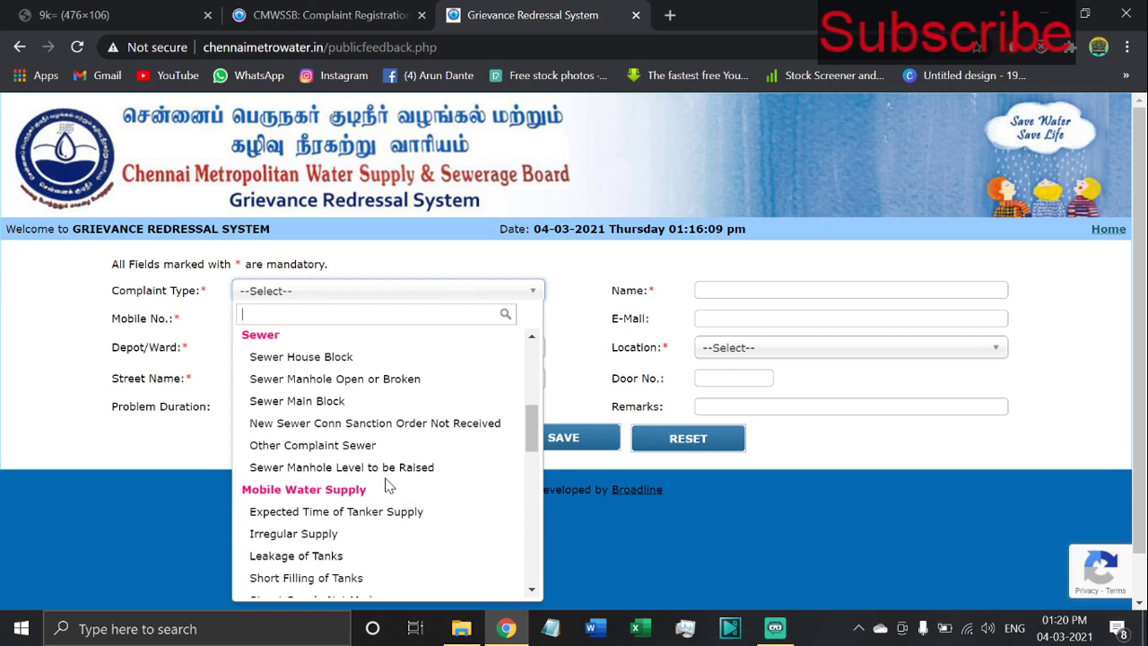
scroll(399, 482, "down", 3)
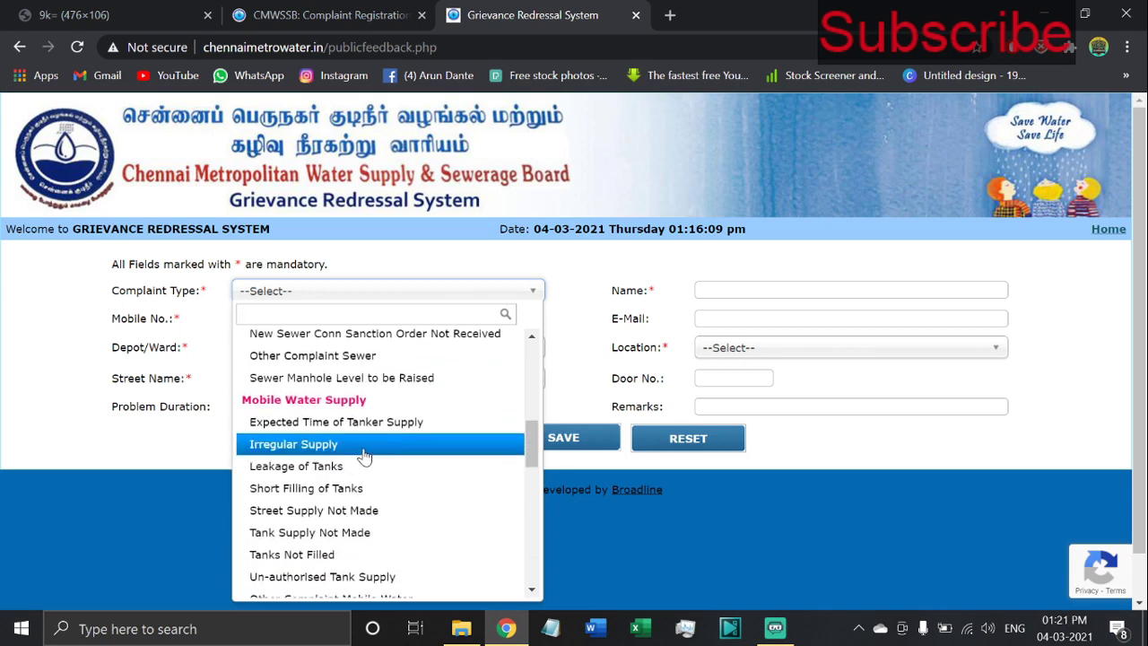
scroll(365, 455, "down", 2)
scroll(365, 456, "down", 3)
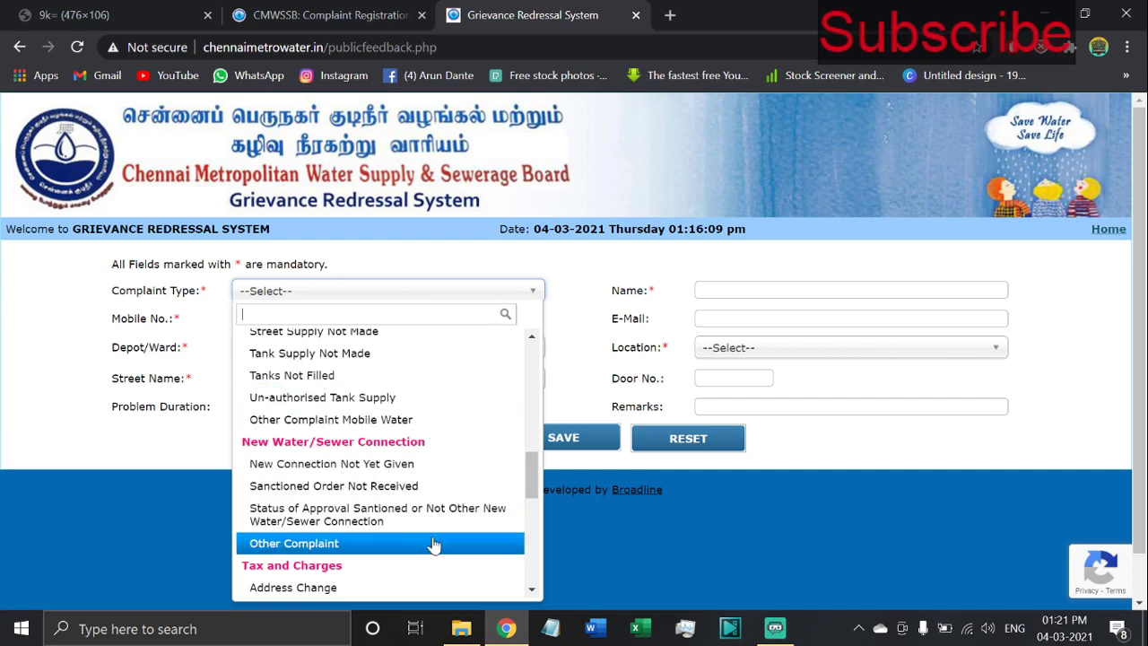
scroll(430, 542, "down", 1)
scroll(458, 527, "down", 1)
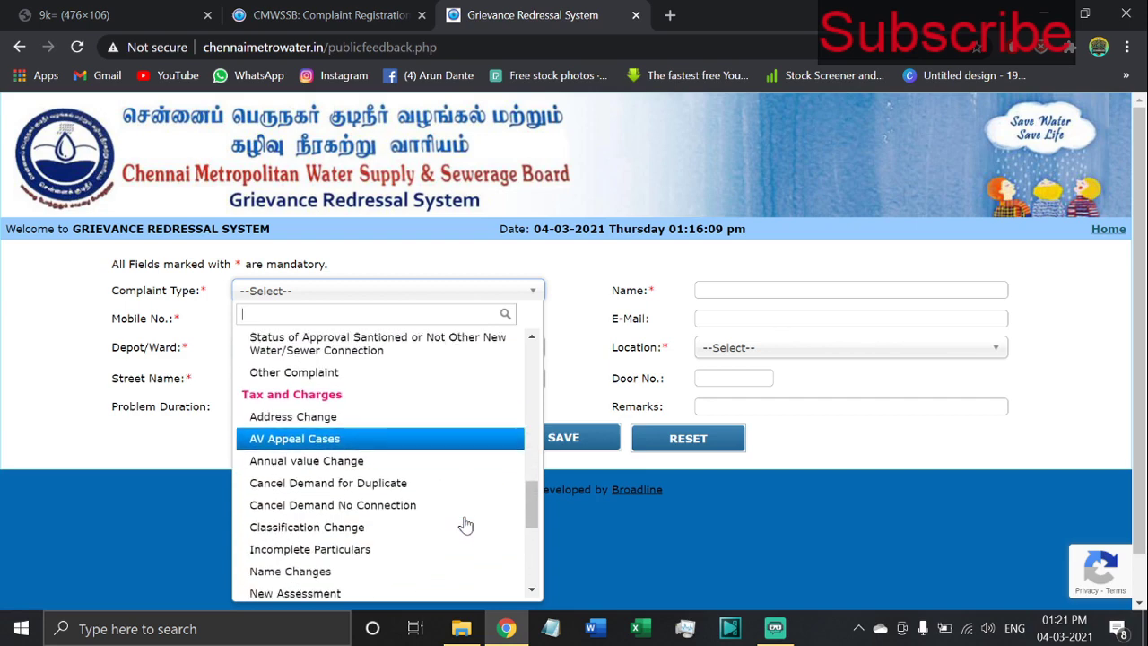
scroll(469, 525, "down", 1)
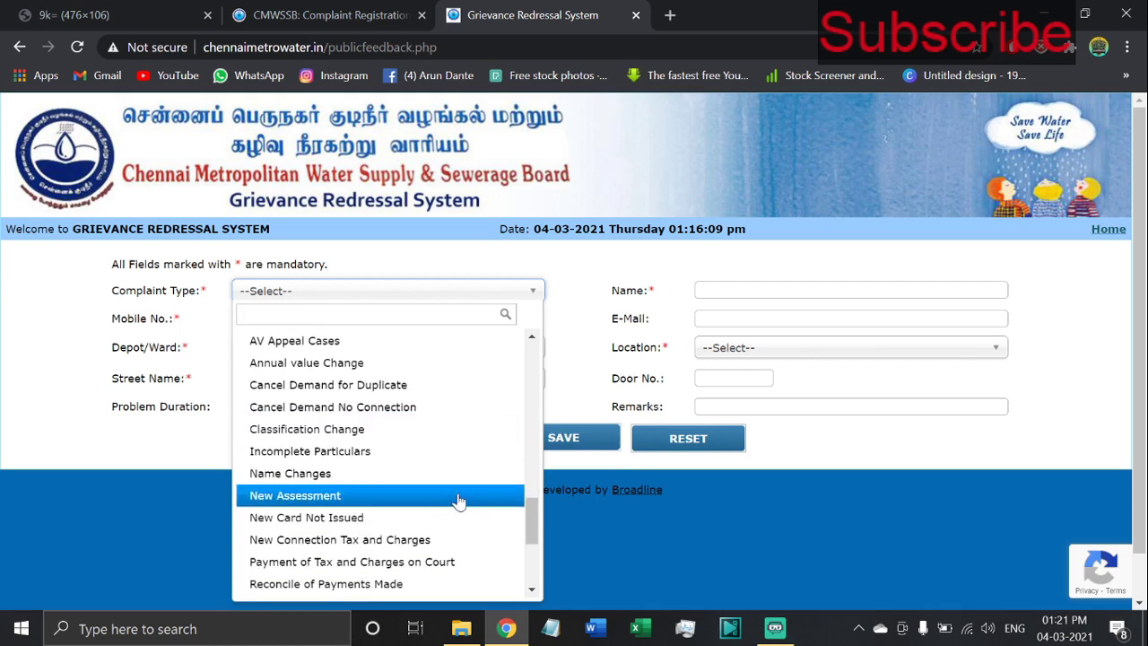
scroll(459, 480, "down", 2)
scroll(457, 479, "down", 2)
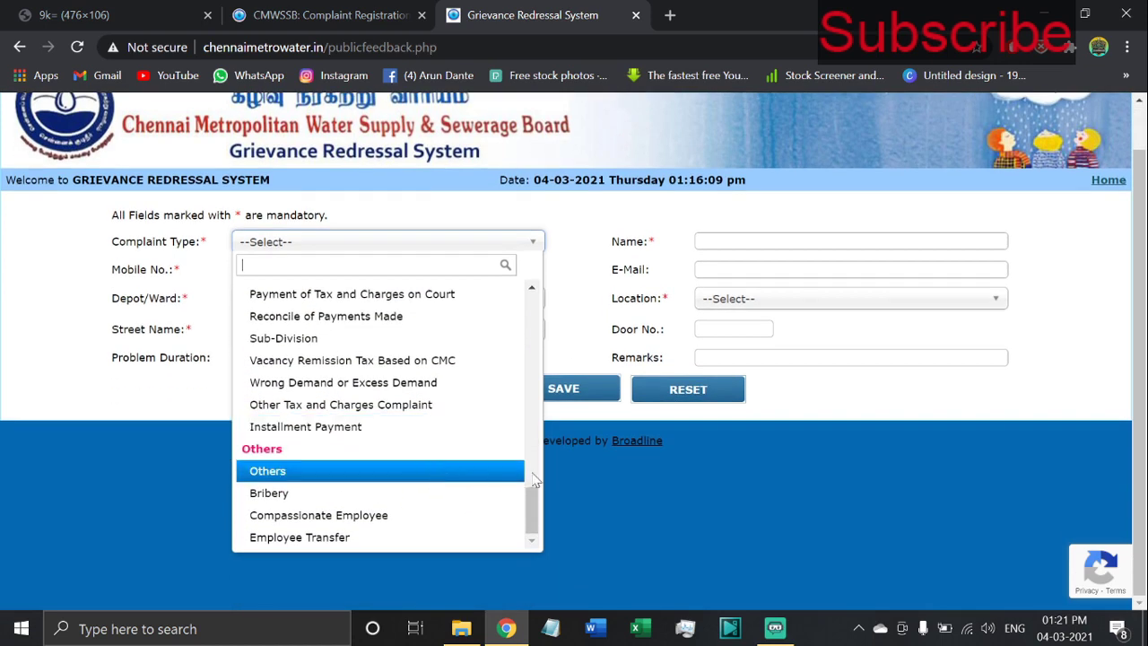
left_click(658, 489)
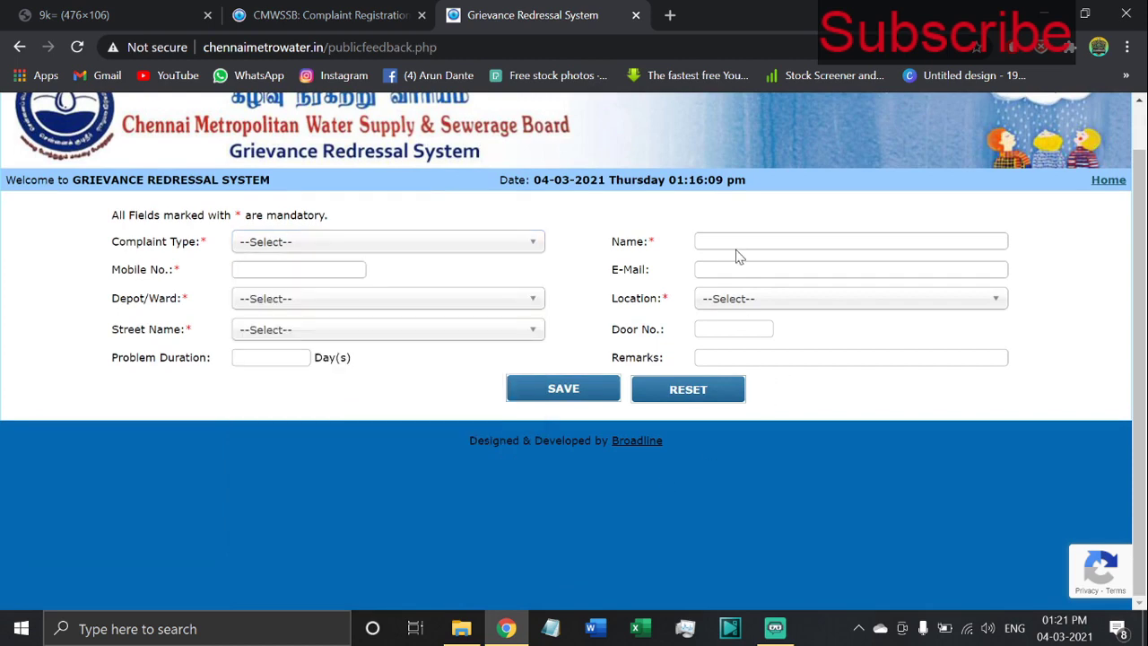
Examine the choices offered for Location, Depot/Ward and Street Name in the complaint form without selecting any.
left_click(746, 301)
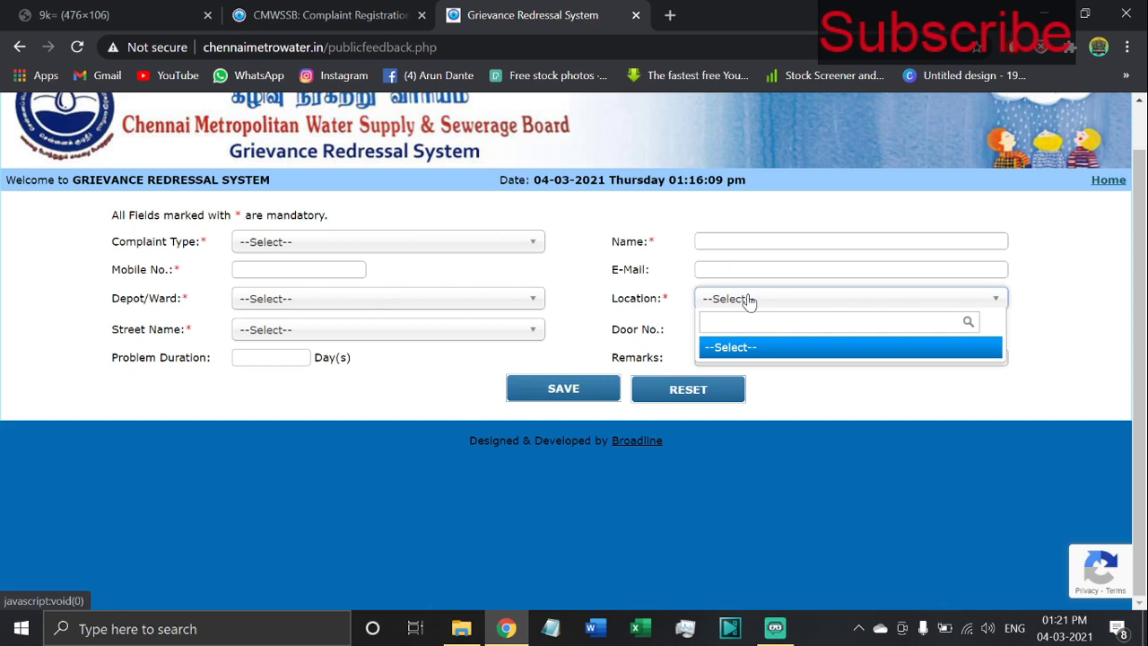
left_click(672, 328)
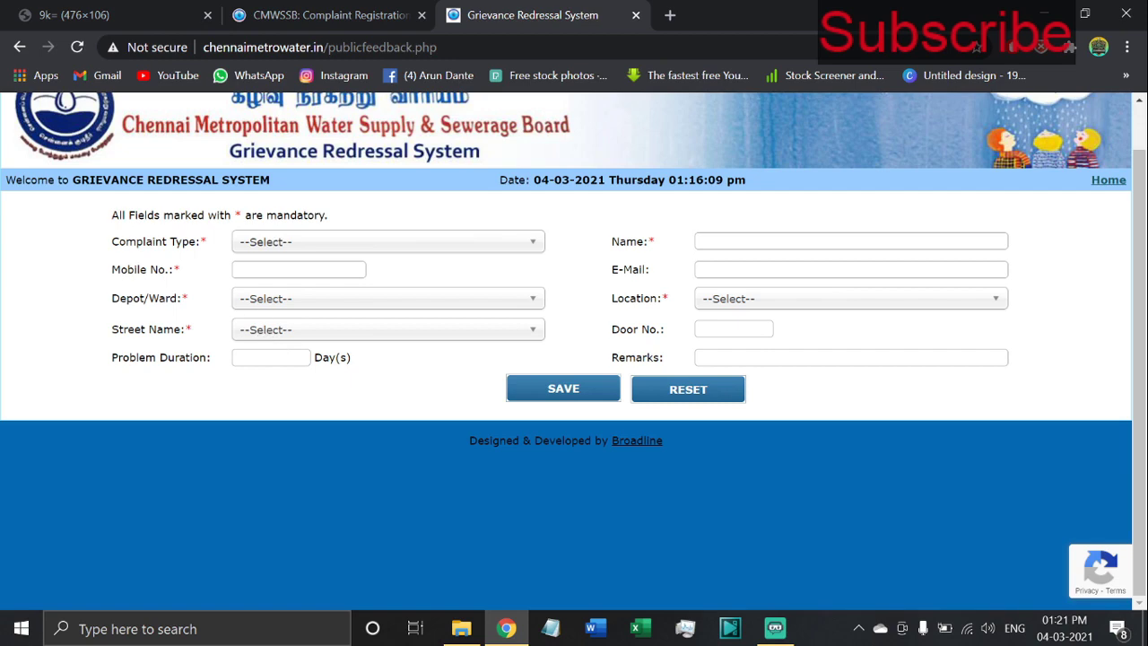
left_click(260, 300)
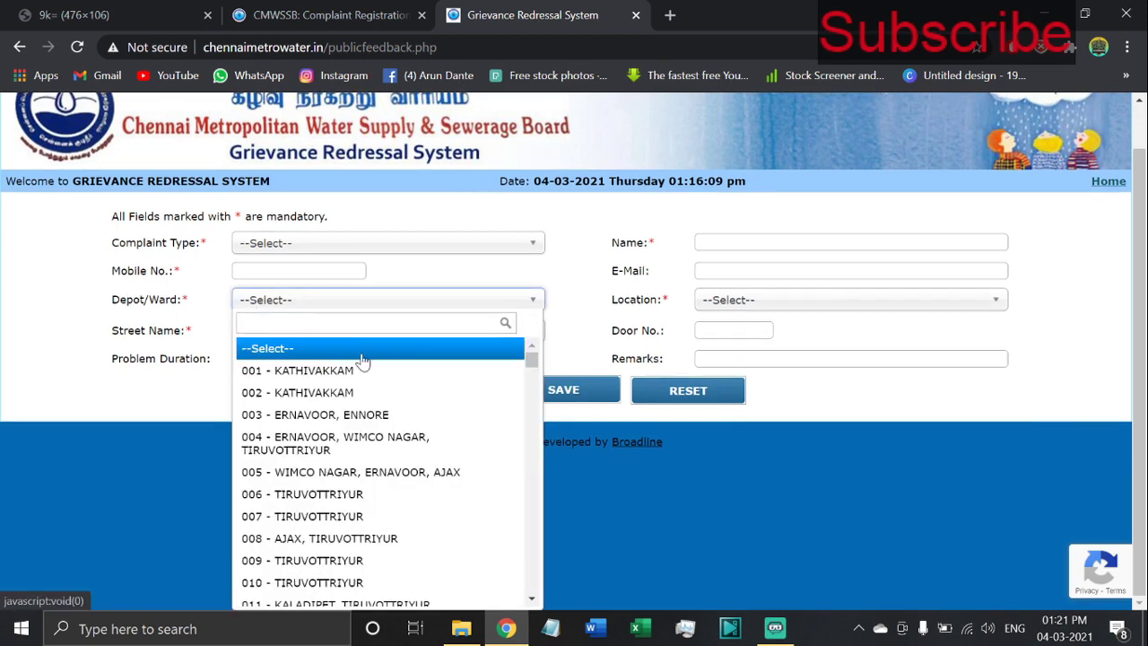
scroll(365, 381, "down", 2)
scroll(332, 383, "up", 2)
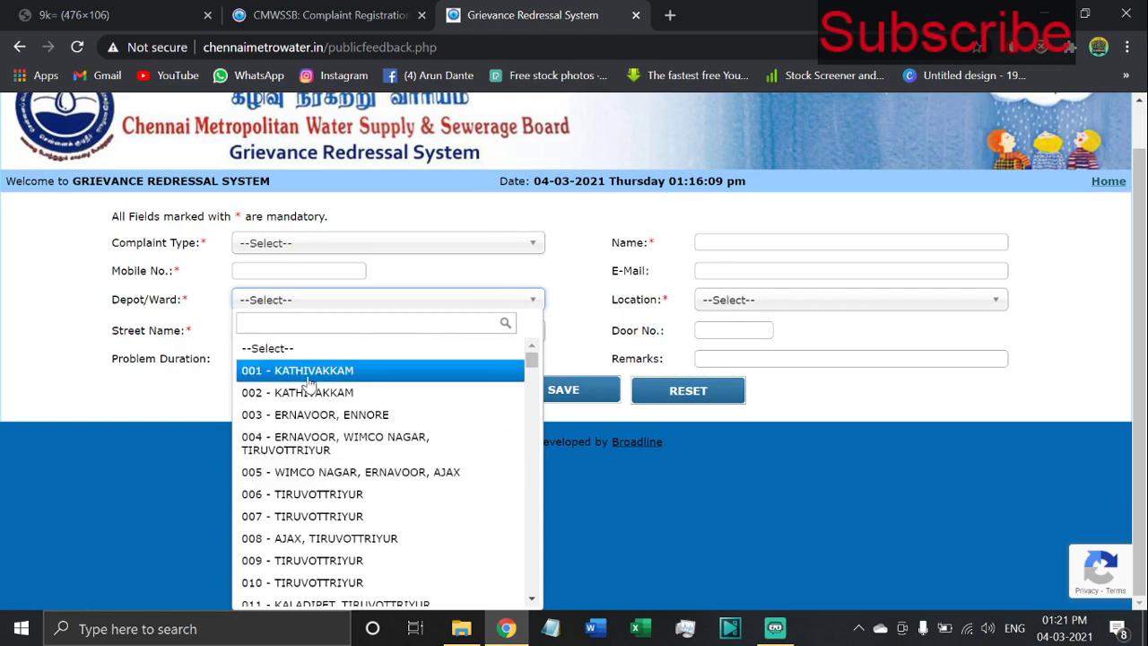
scroll(322, 394, "down", 8)
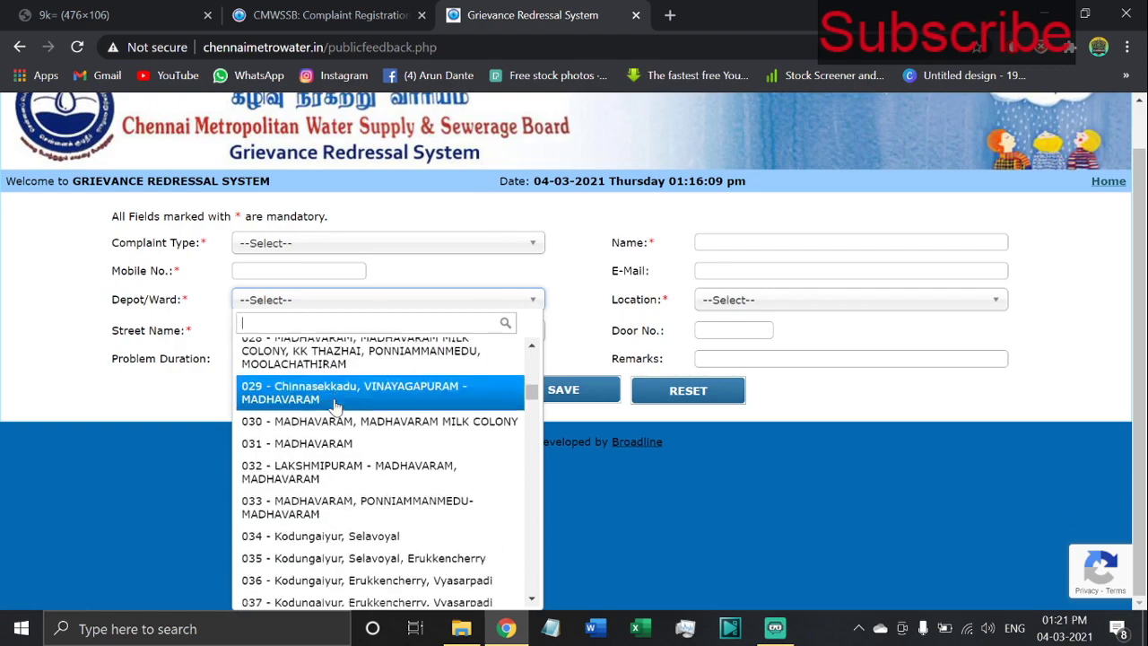
scroll(335, 405, "down", 20)
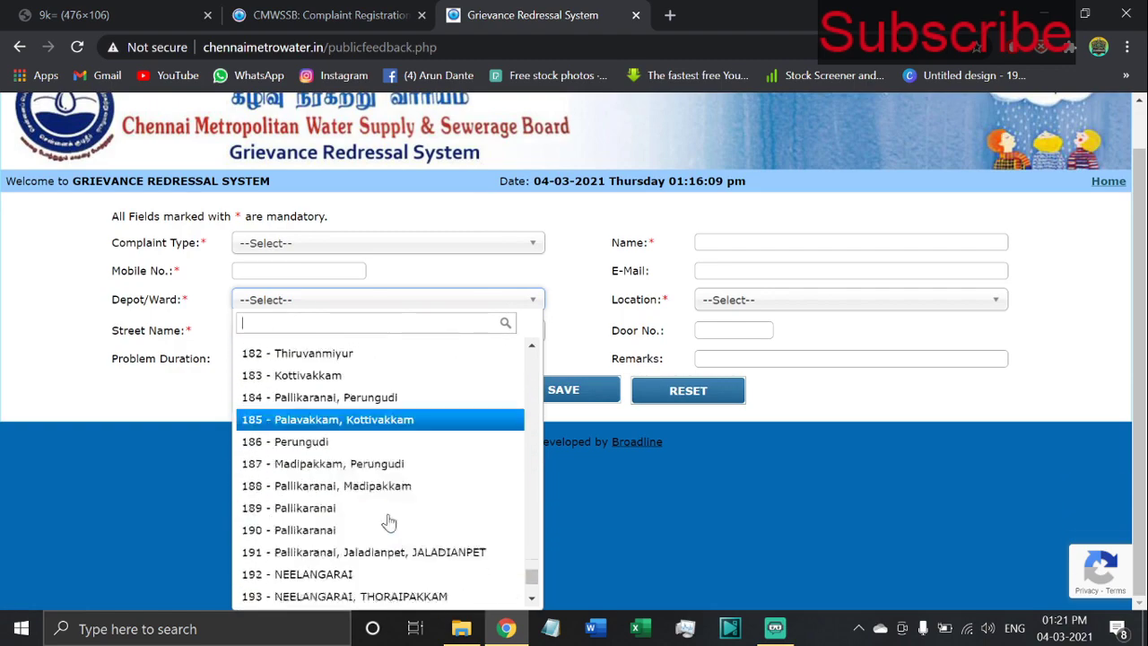
scroll(388, 520, "down", 3)
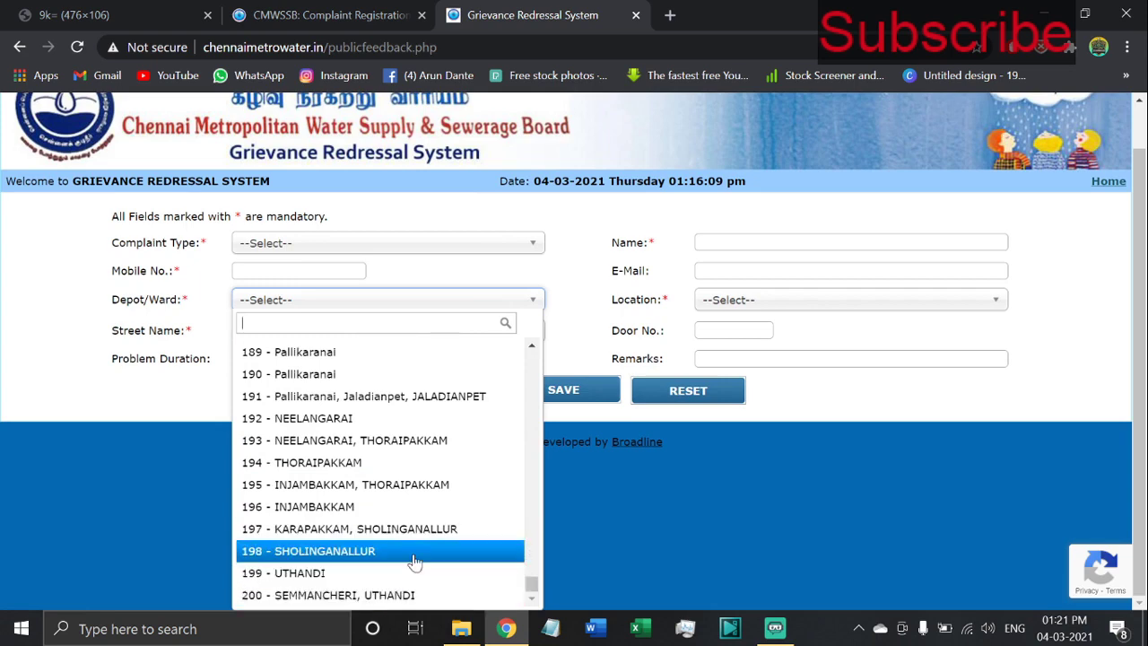
scroll(416, 464, "up", 3)
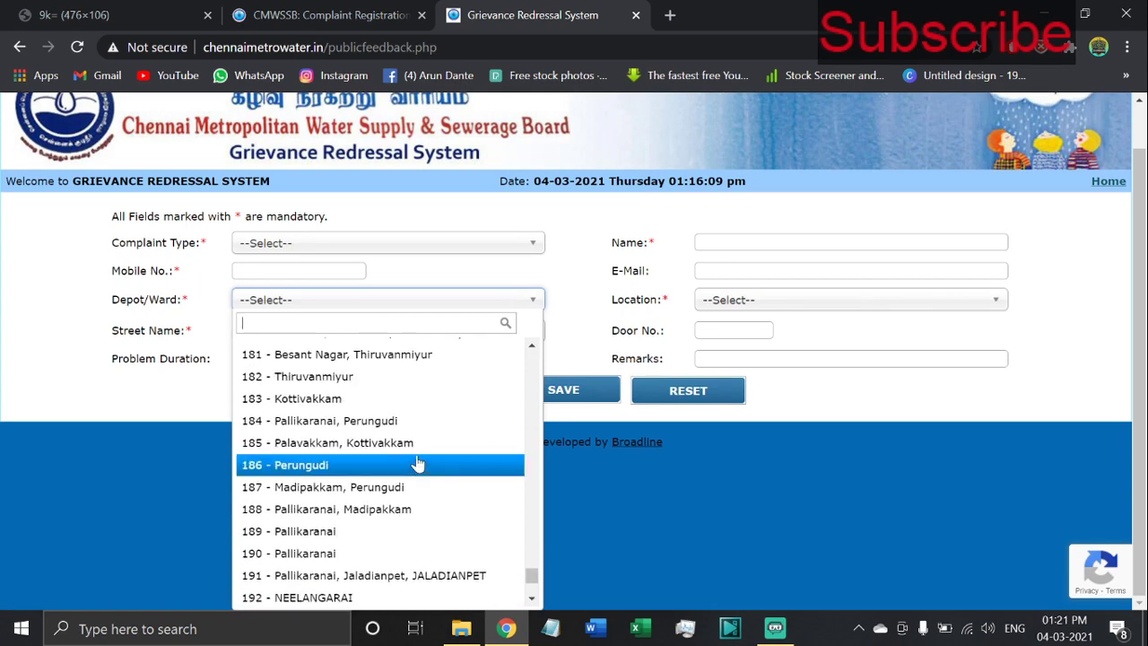
left_click(594, 440)
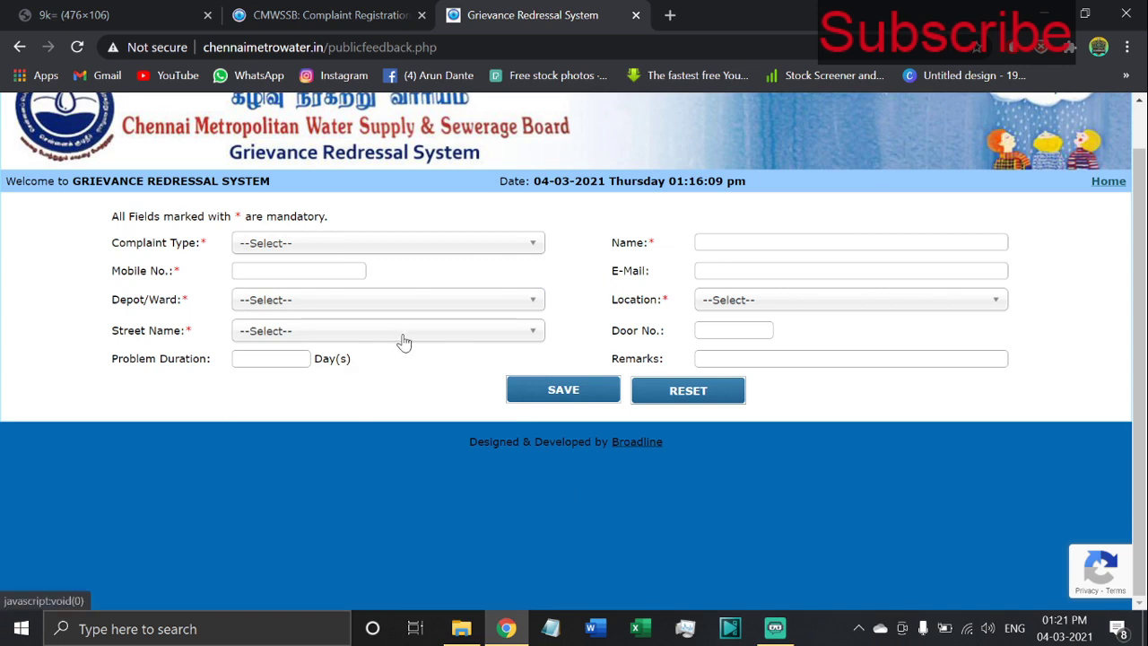
left_click(459, 340)
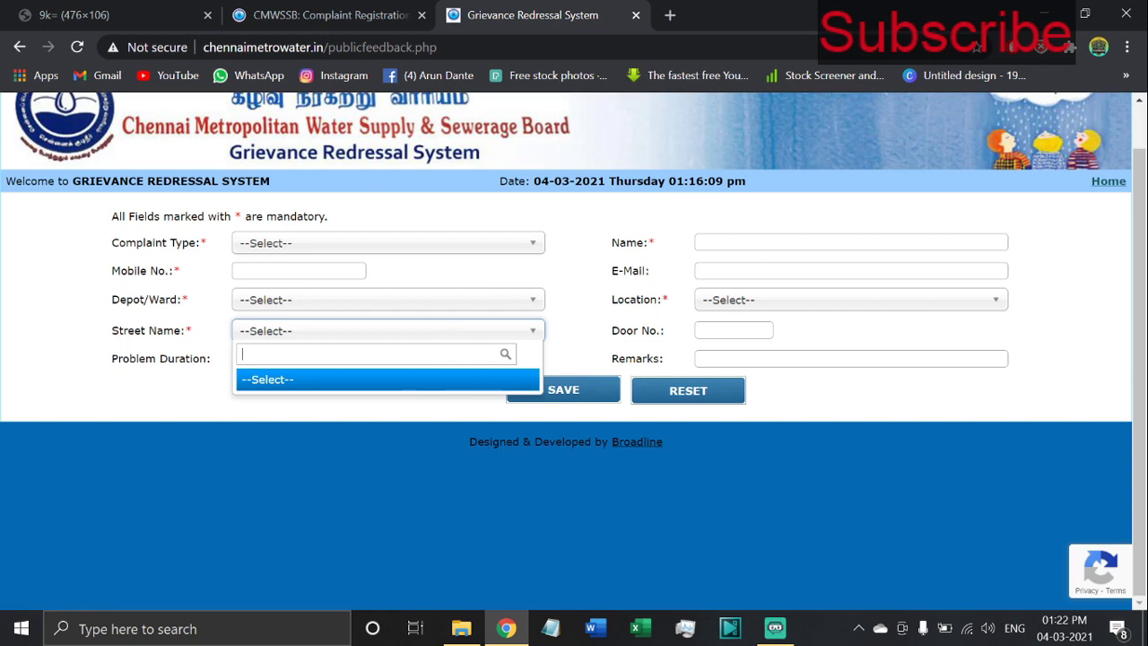
left_click(371, 385)
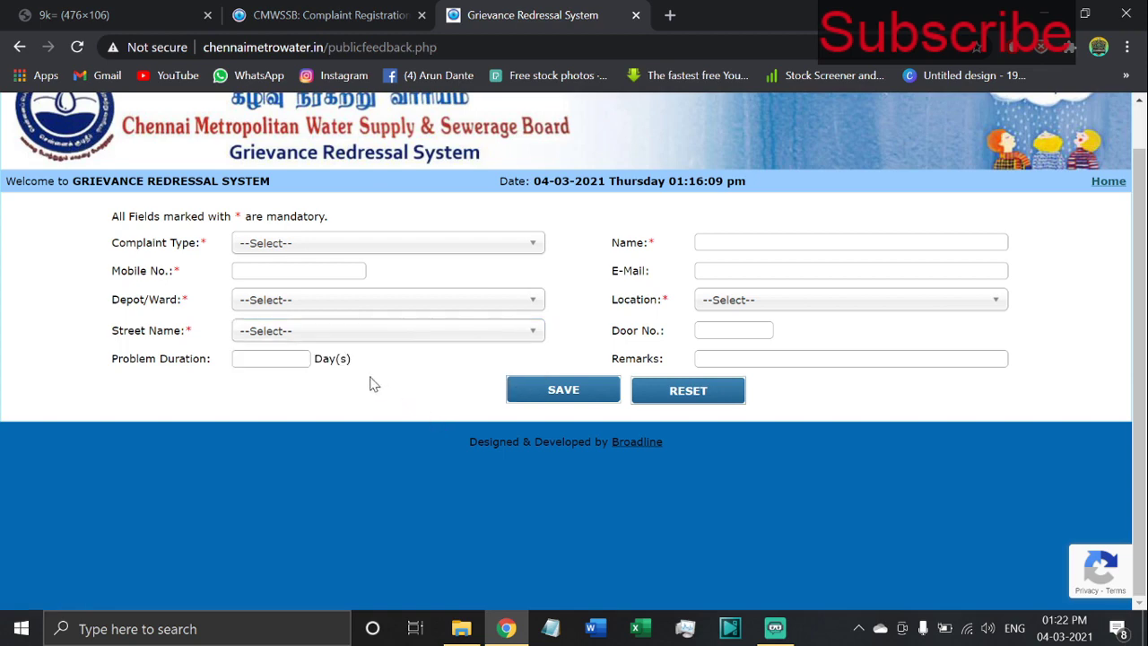
Look through the numbered wards offered for Depot/Ward in the complaint form, leaving the field unselected.
left_click(384, 304)
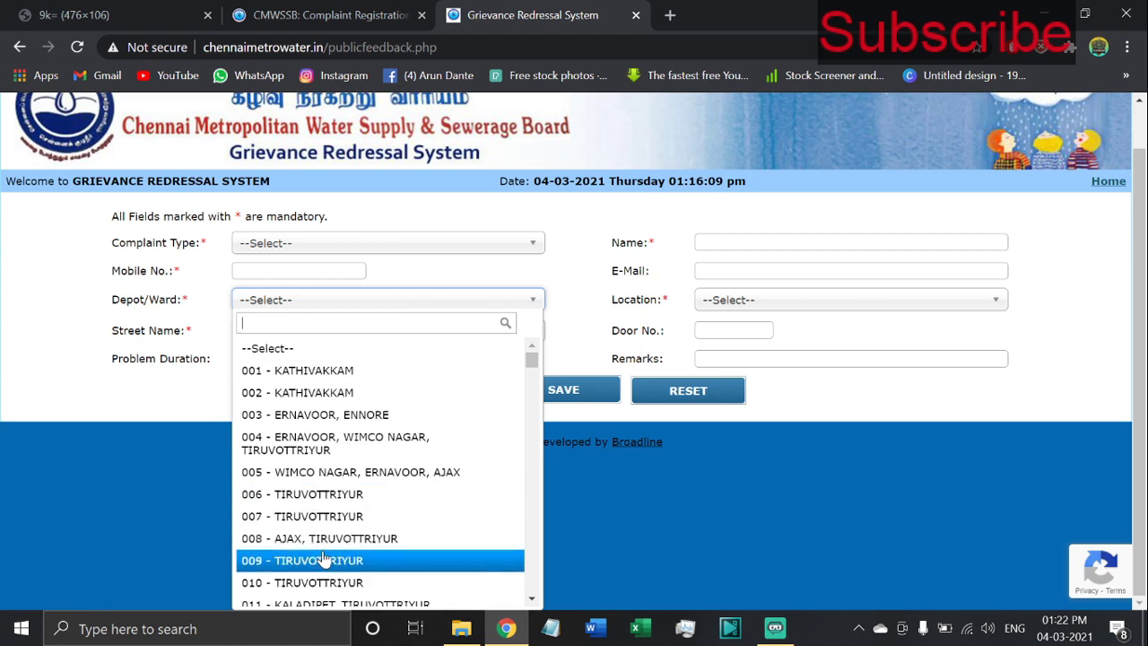
scroll(372, 524, "down", 1)
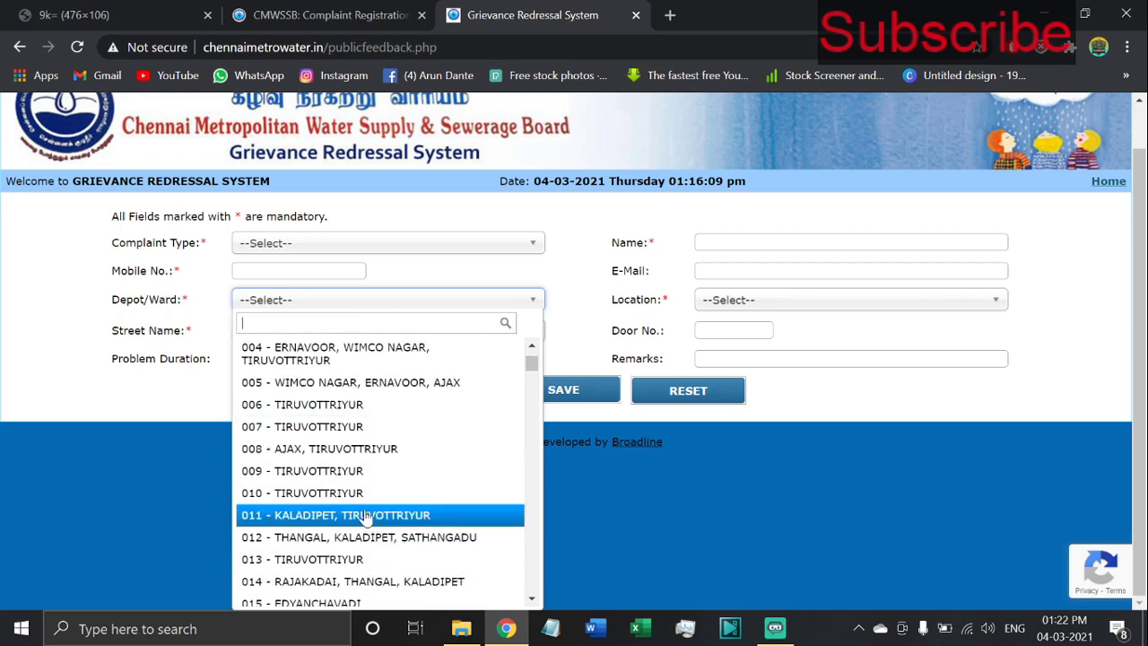
left_click(185, 431)
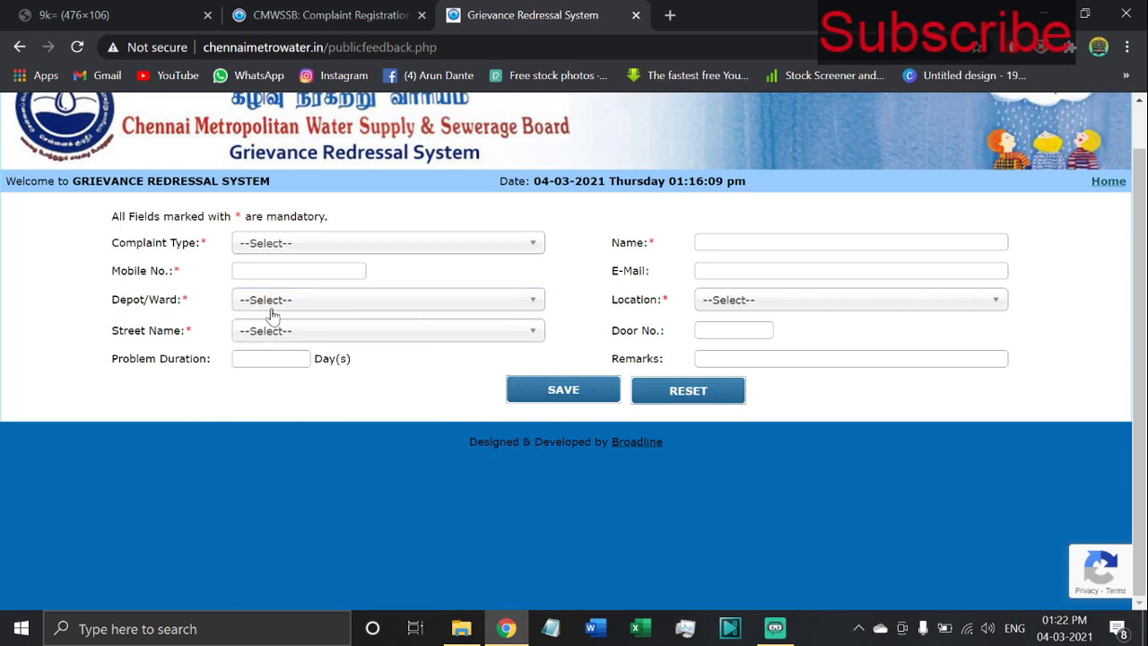
left_click(358, 302)
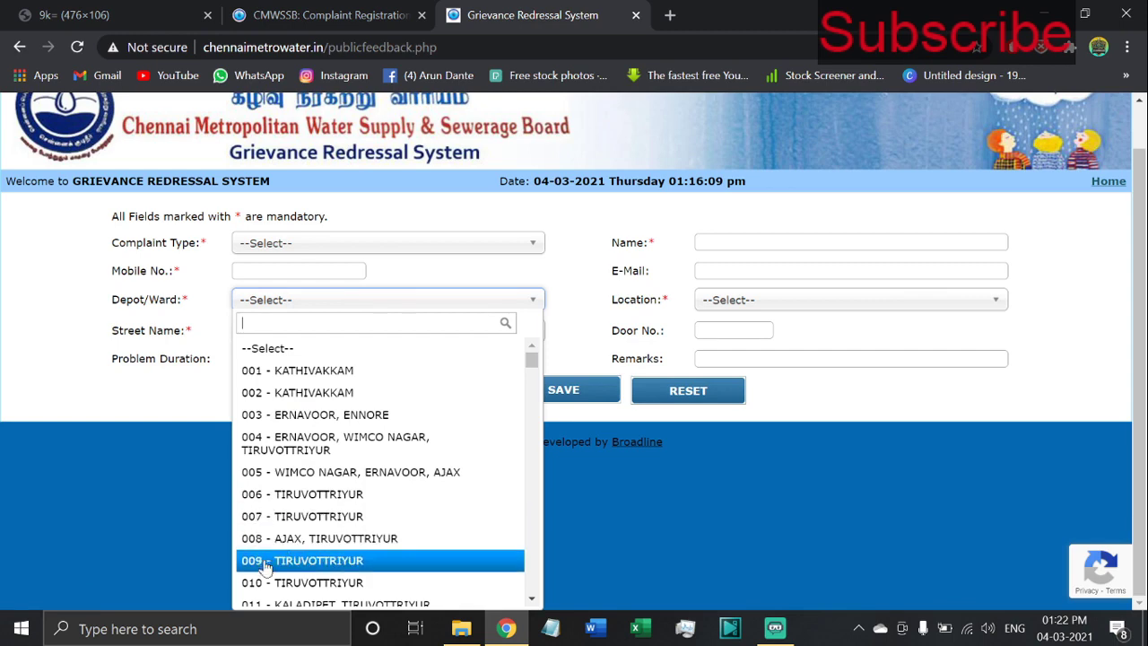
scroll(340, 518, "down", 2)
left_click(163, 416)
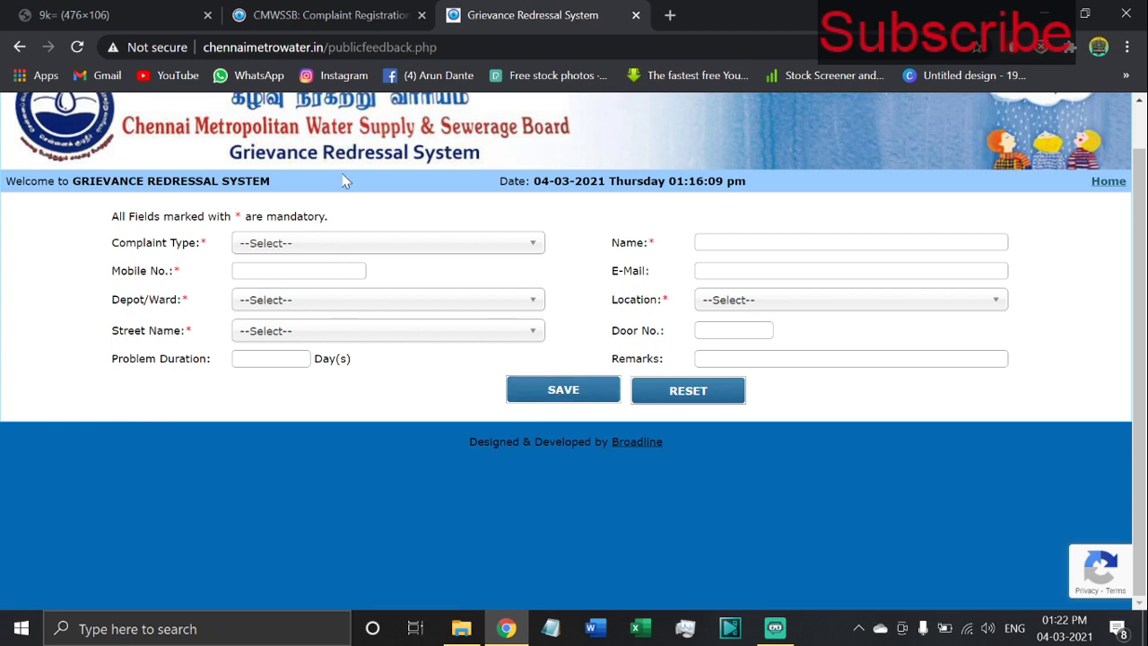
Return from the Complaint Registration page to the "chennai metro water" search results and review the site's listed service links.
left_click(375, 16)
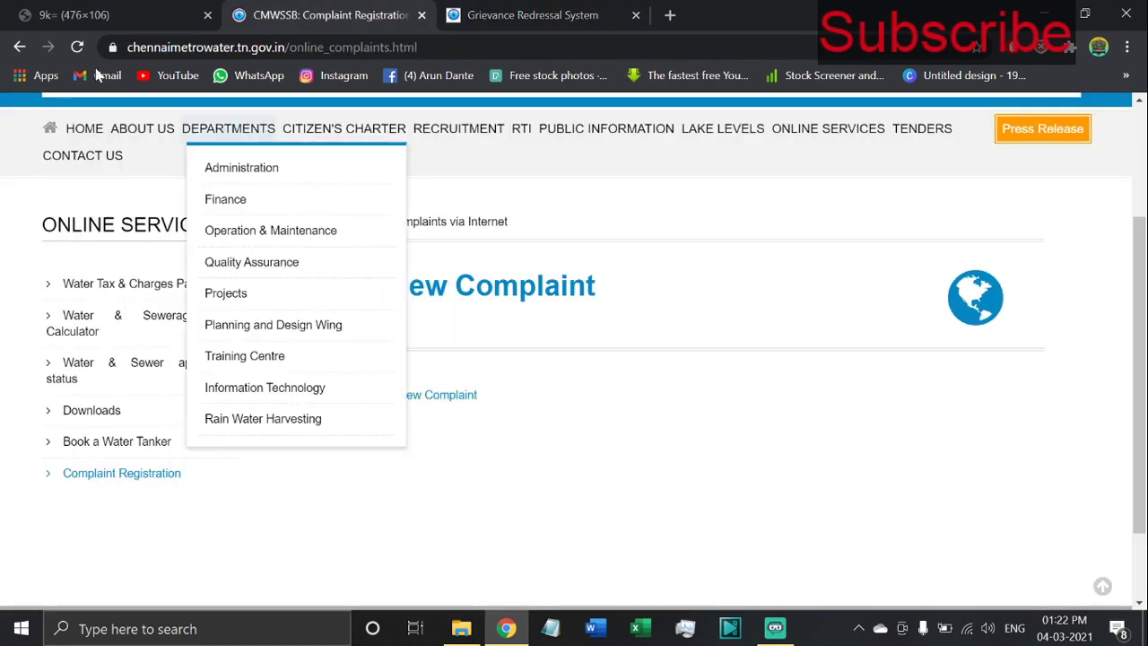
left_click(20, 47)
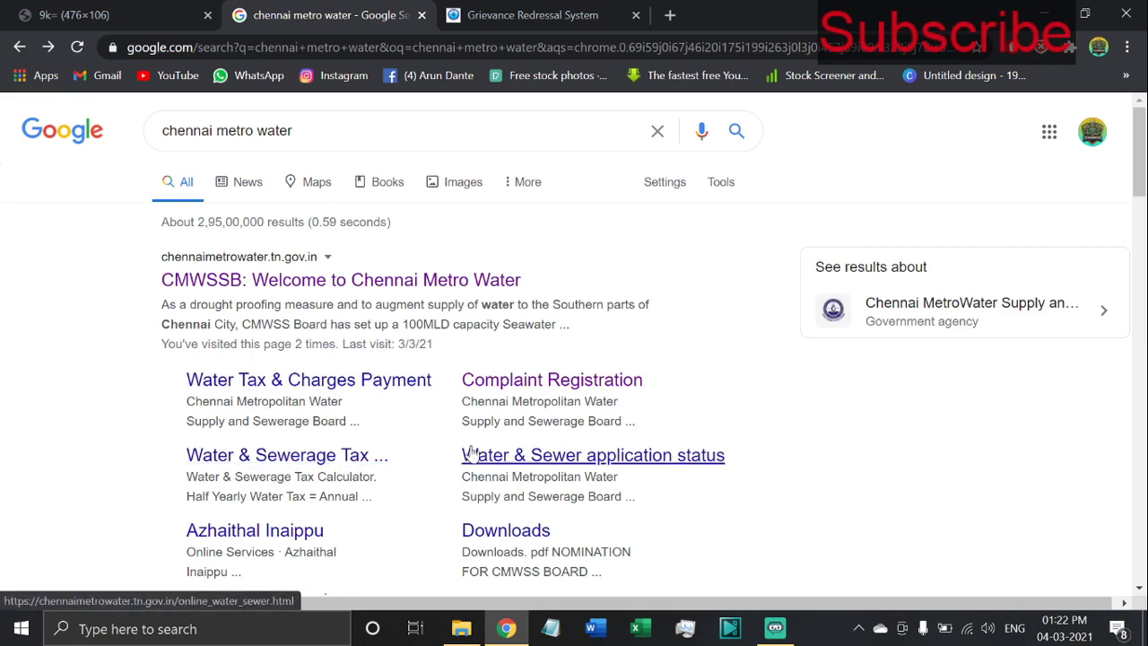
scroll(603, 464, "down", 1)
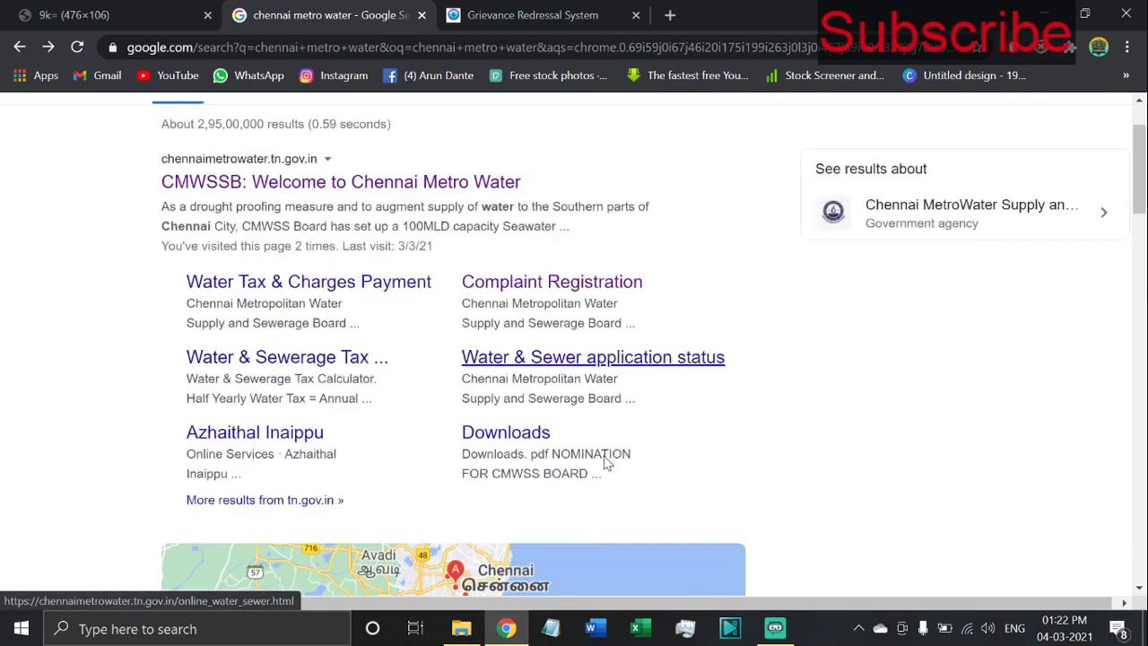
scroll(602, 464, "down", 1)
scroll(587, 305, "up", 1)
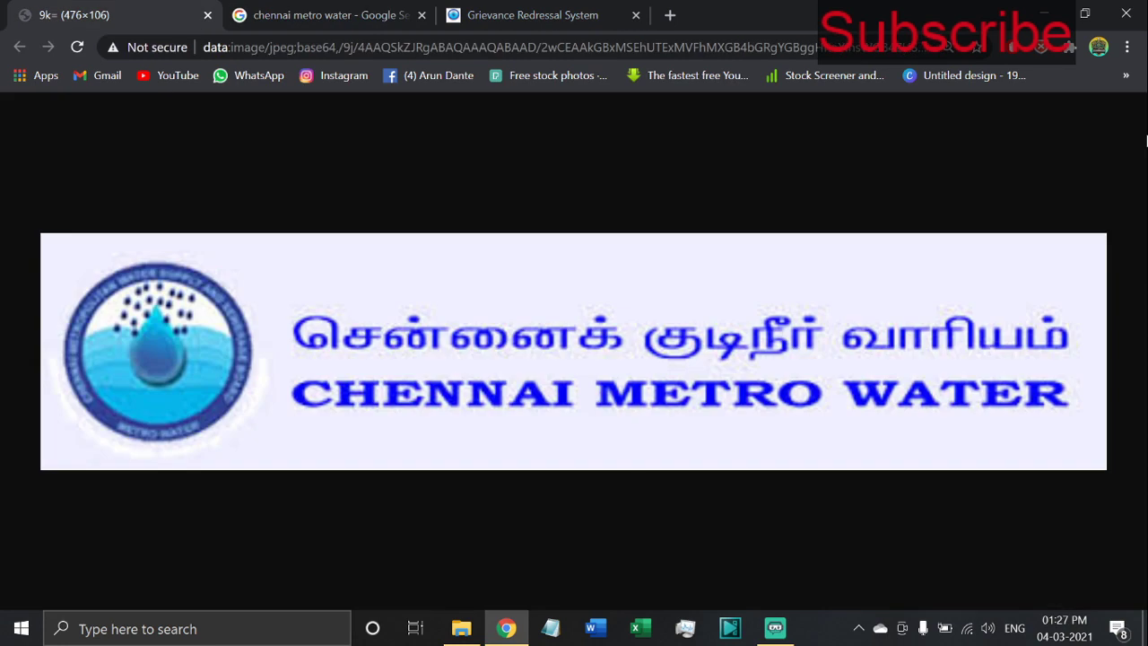